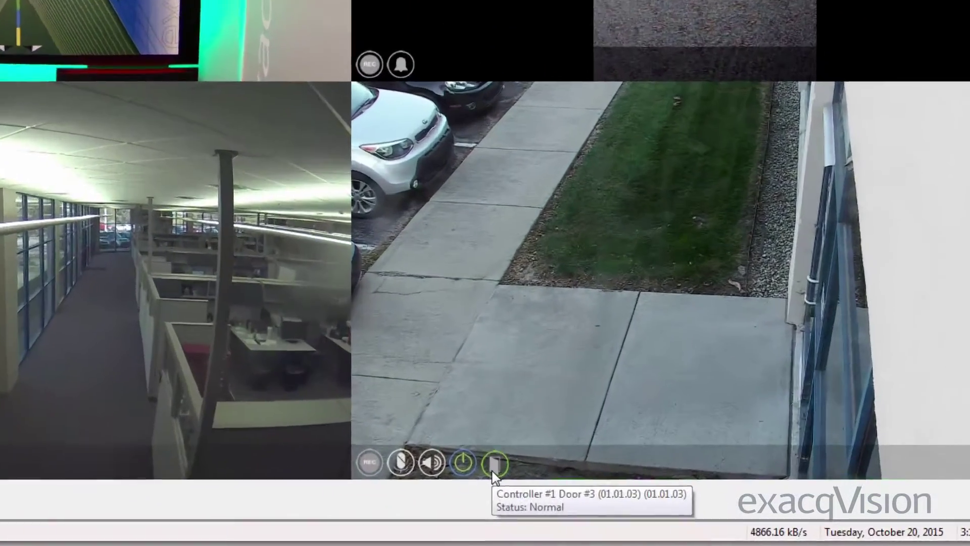
Temporarily unlock Controller #1 Door #3 for 10 seconds from the sidewalk camera tile
right_click(633, 493)
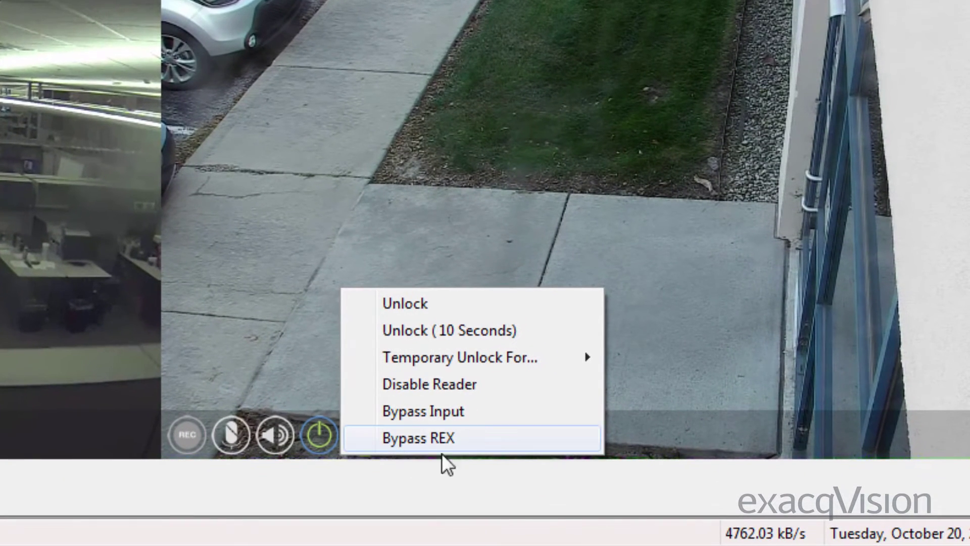
mouse_move(460, 358)
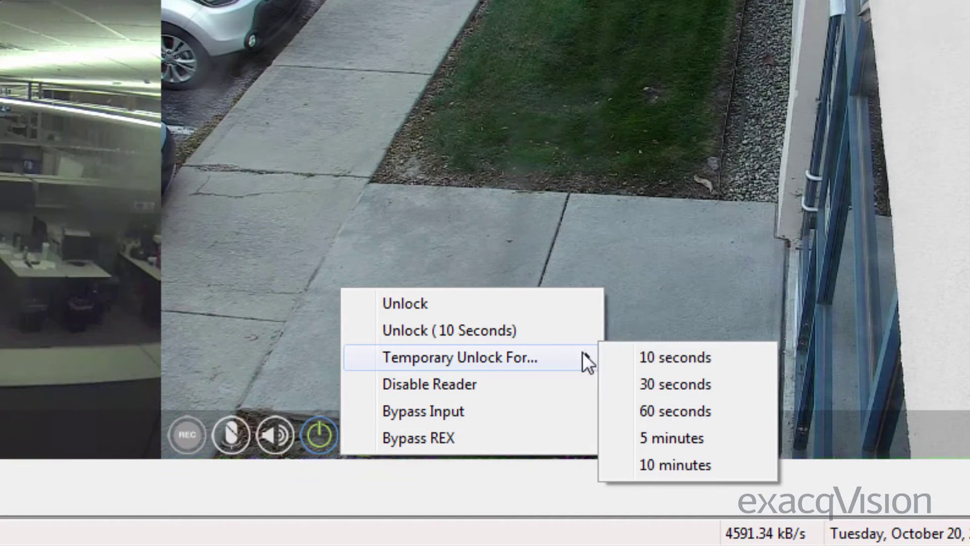
click(681, 353)
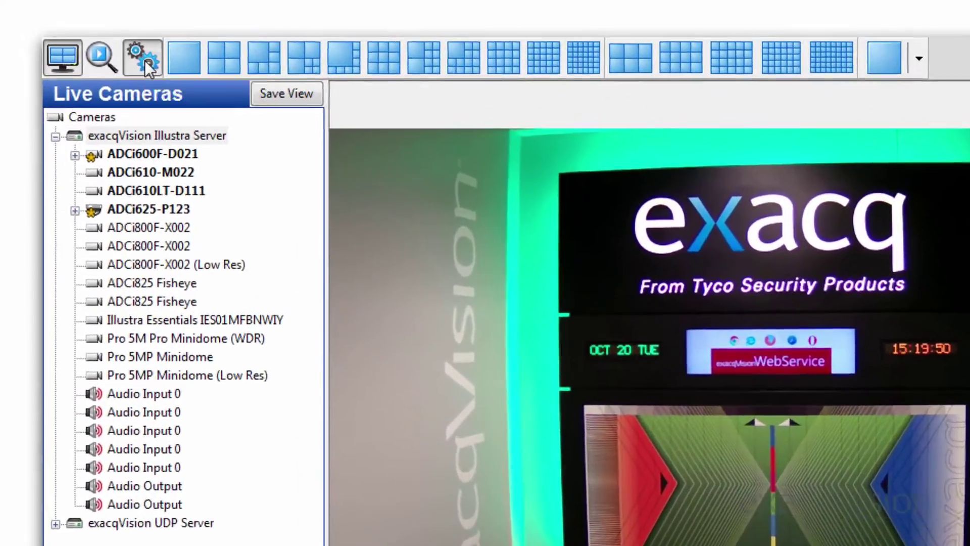
Add a new Illustra Server access control device: 10.16.2.42, port 8801, user exacq
click(105, 40)
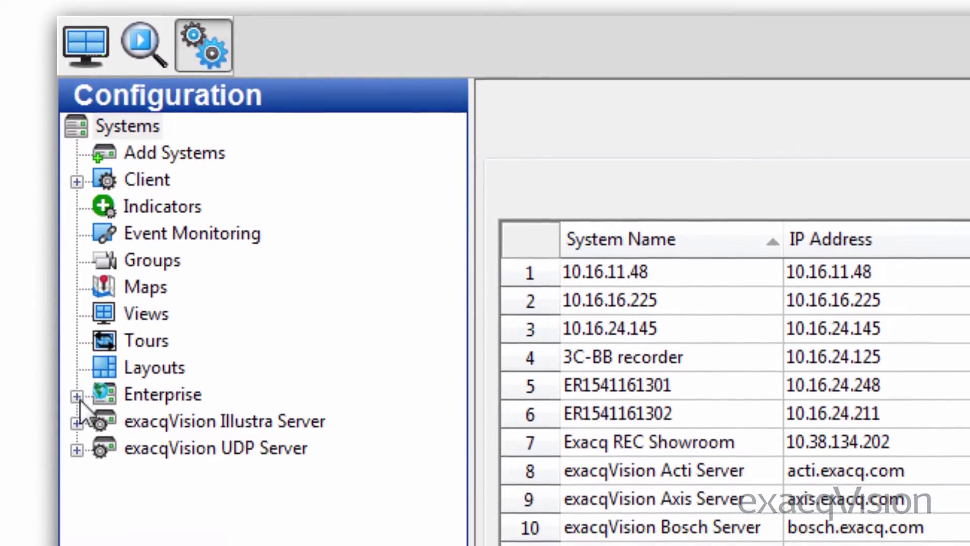
click(80, 399)
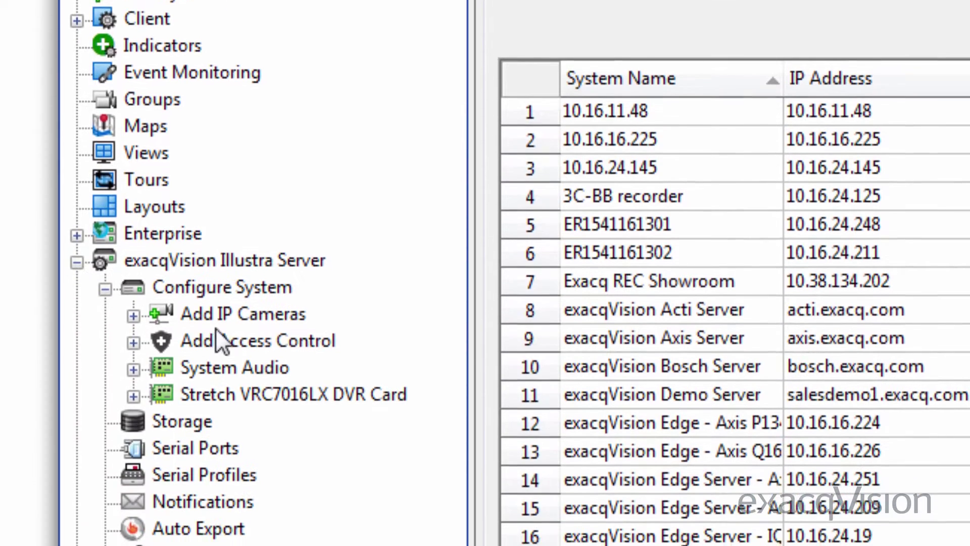
click(228, 328)
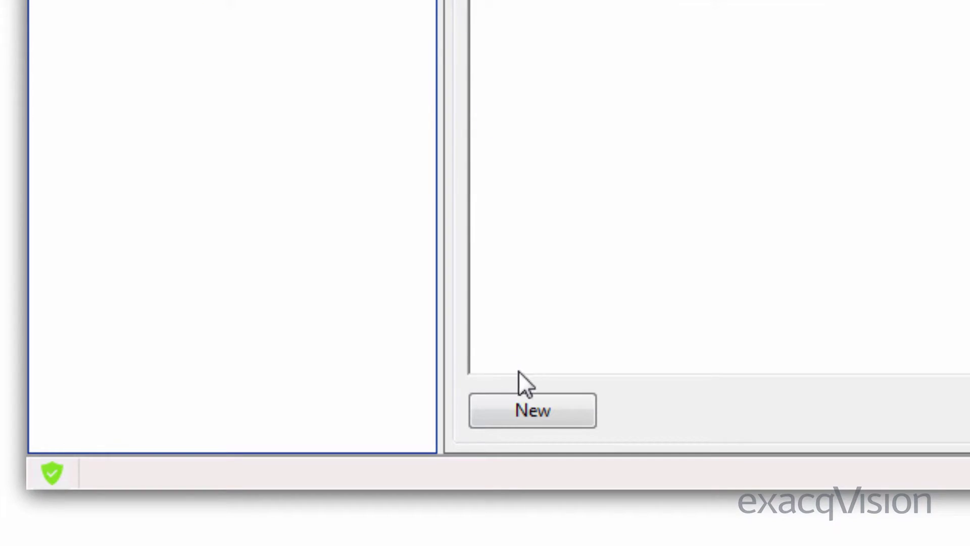
click(532, 410)
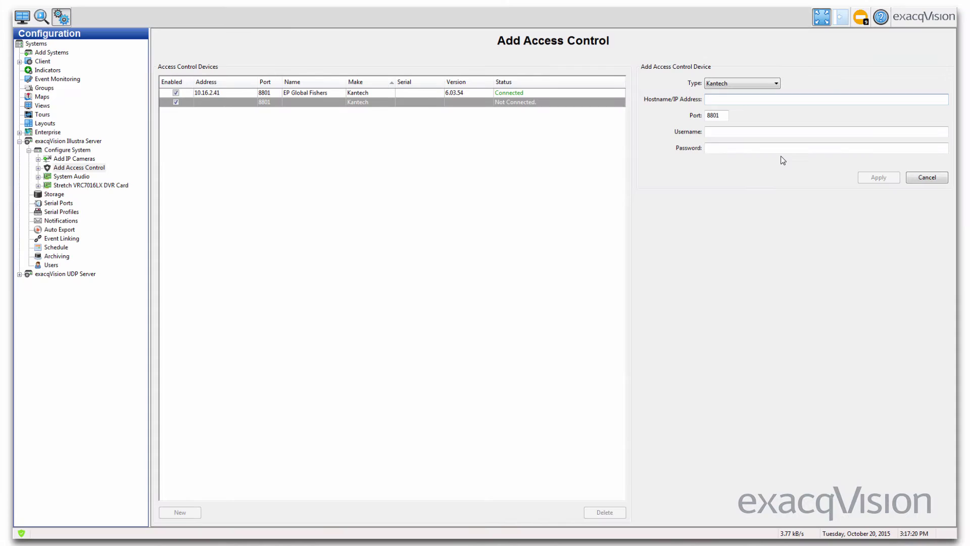
text(10)
text(.16.)
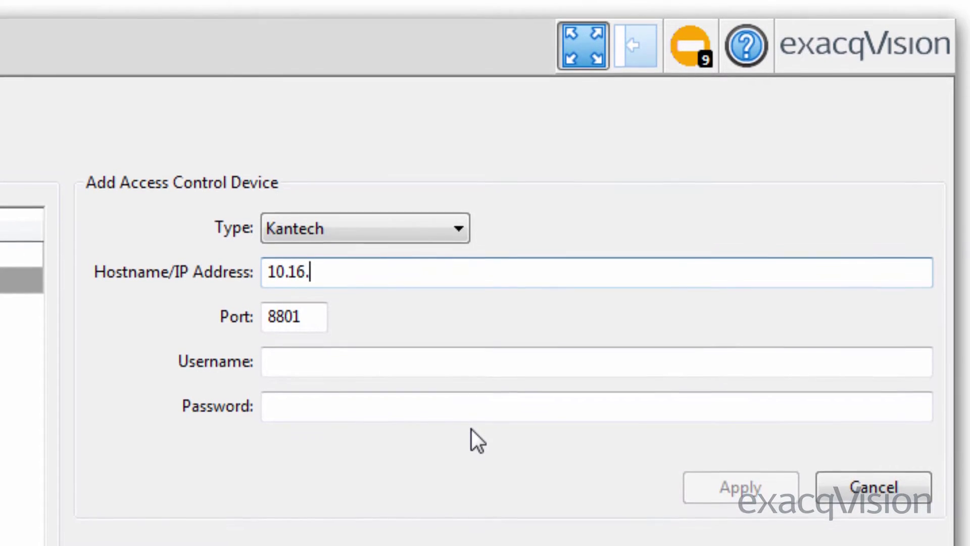
text(2.42)
key(Tab)
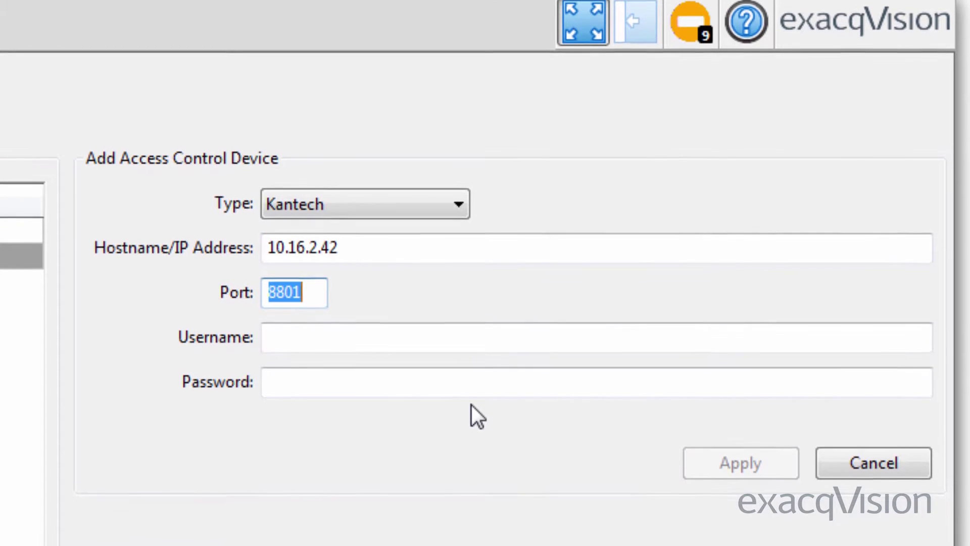
key(Tab)
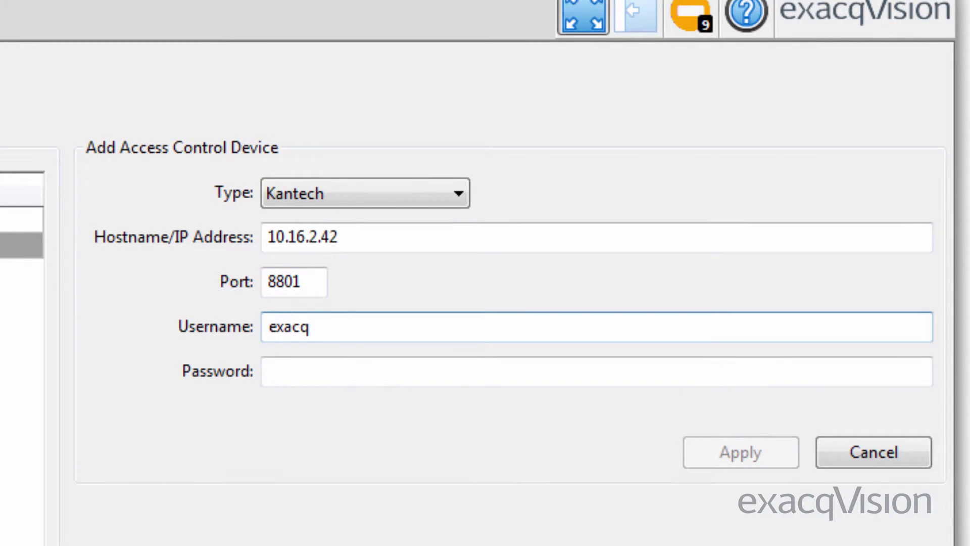
text(•)
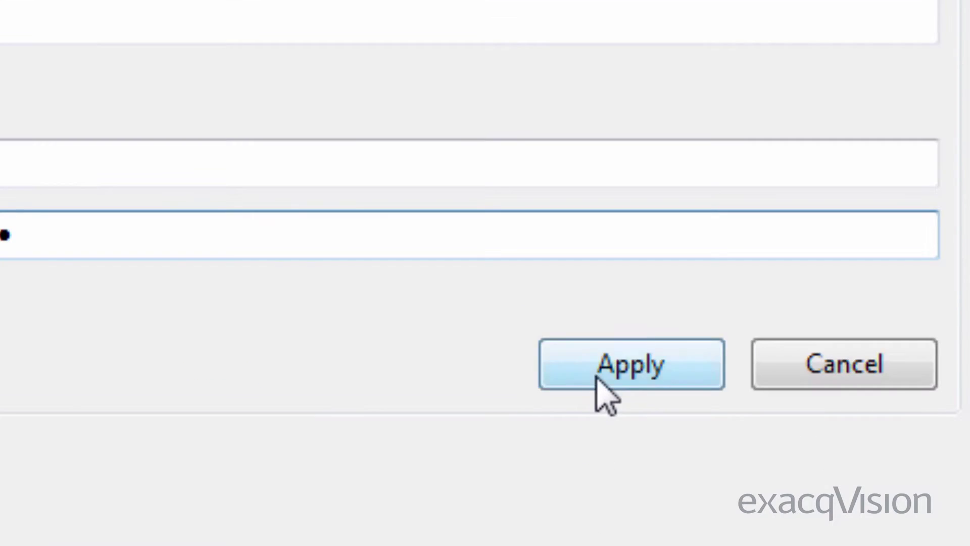
Apply the Kantech device, then show EP Corporate Fishers' doors, locks, readers and relays
click(605, 379)
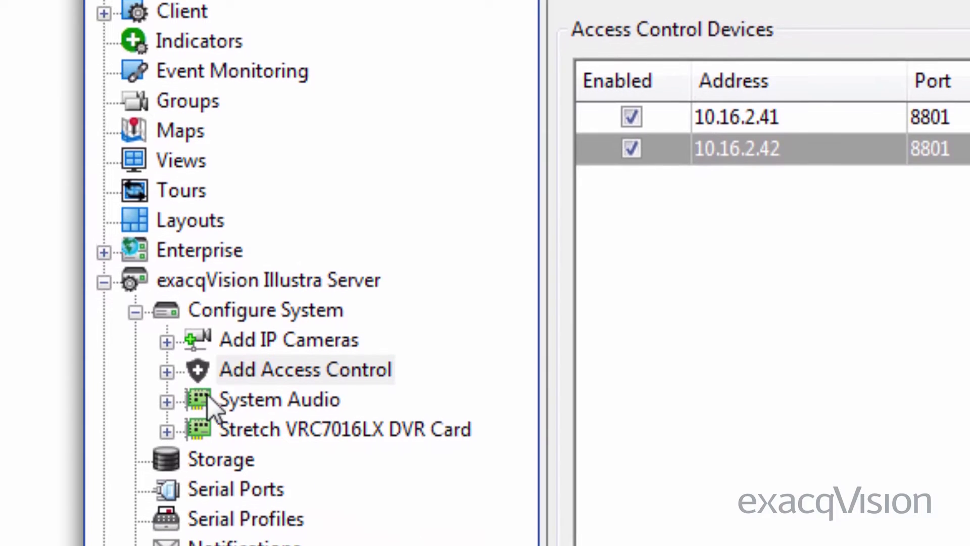
click(166, 350)
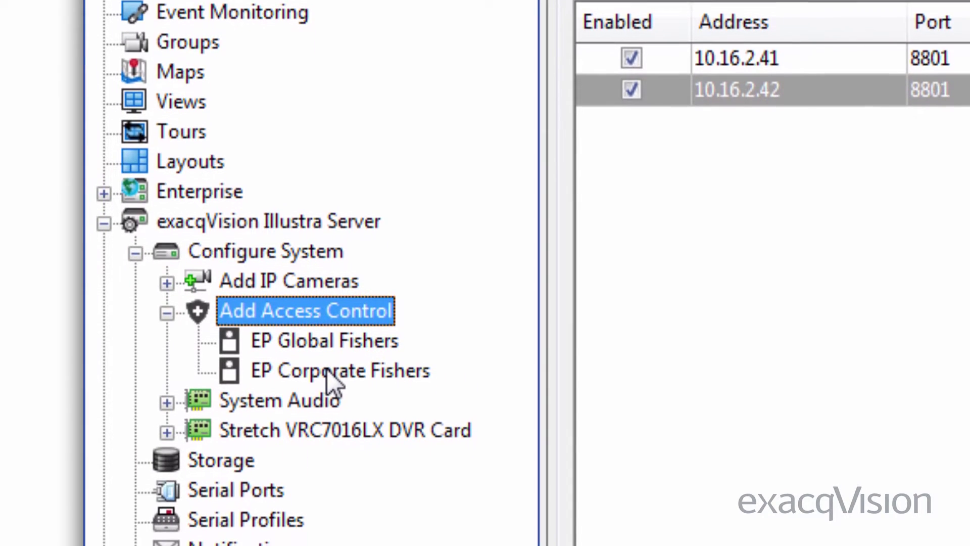
click(326, 368)
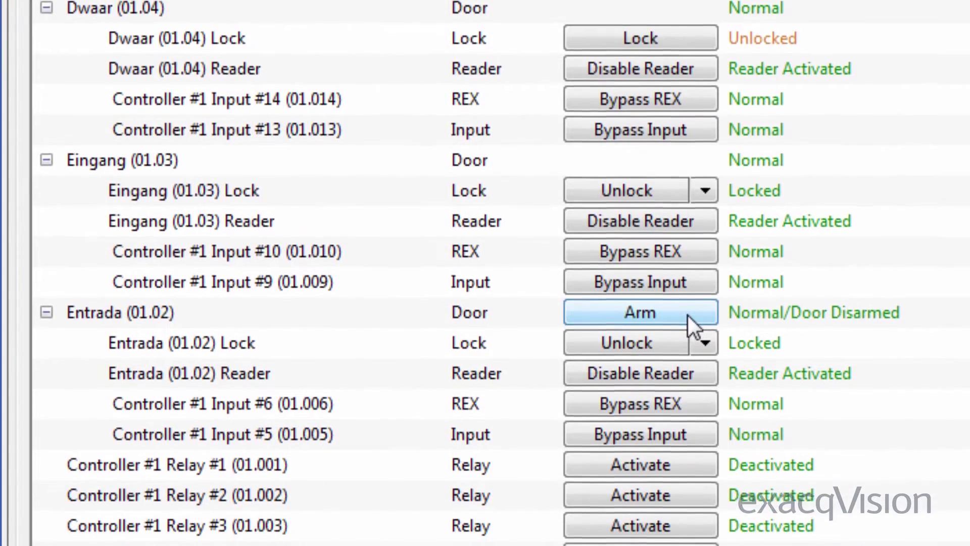
Arm the Entrada door, entering the credentials to confirm
click(687, 289)
text(exacq1)
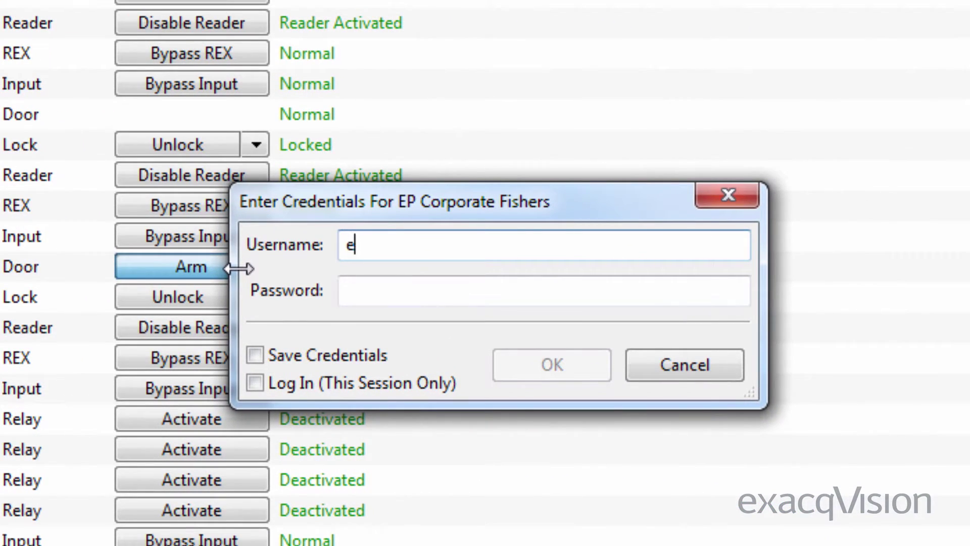
text(234)
key(Tab)
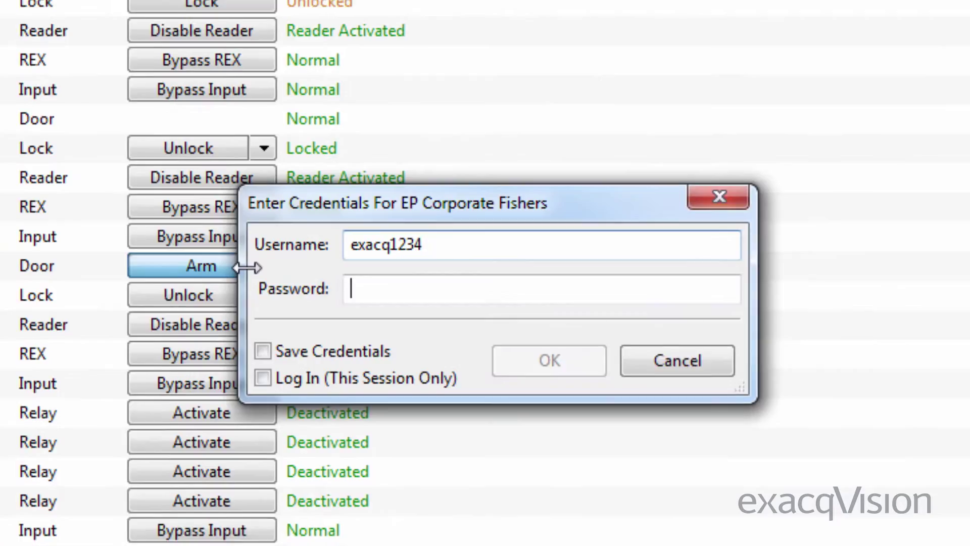
text(•••••••••)
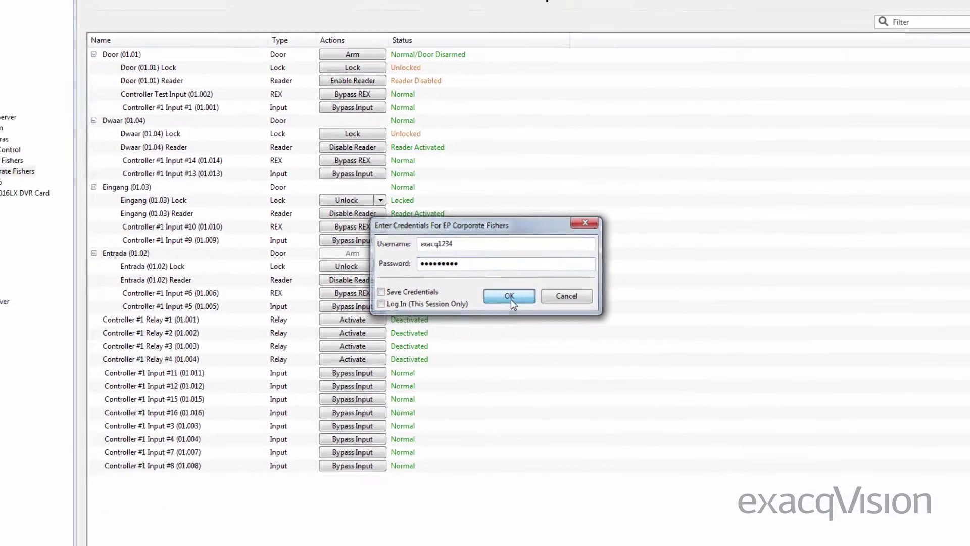
click(511, 299)
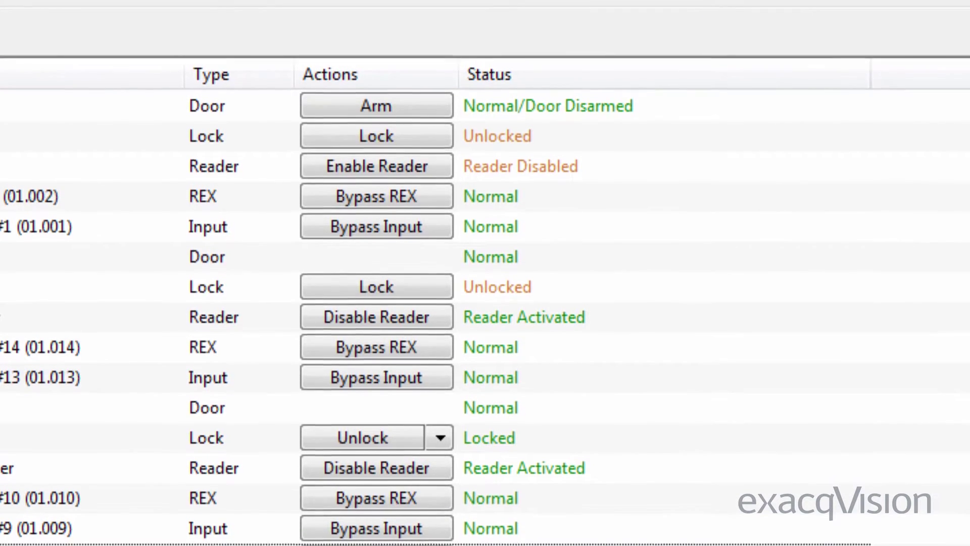
Unlock the locked door lock and sort the device rows by status
click(441, 437)
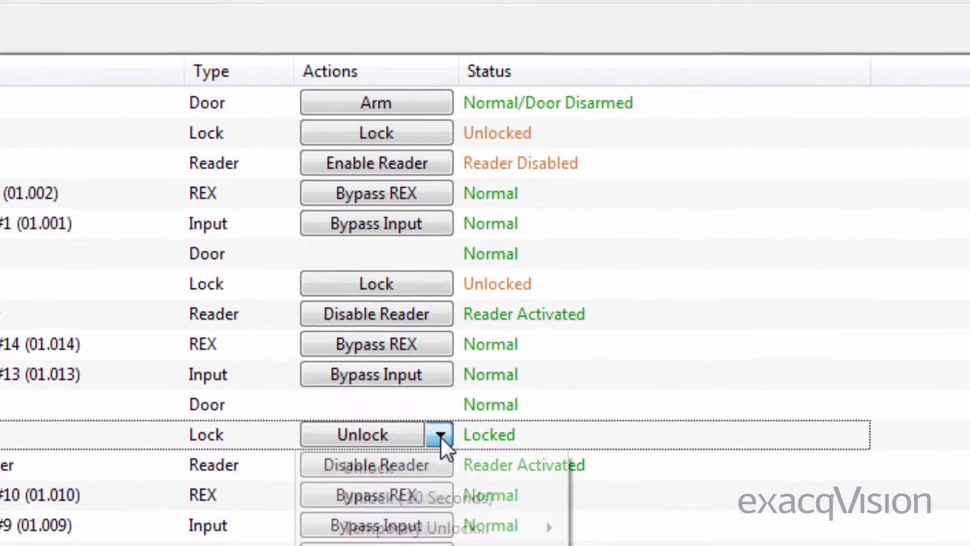
click(435, 464)
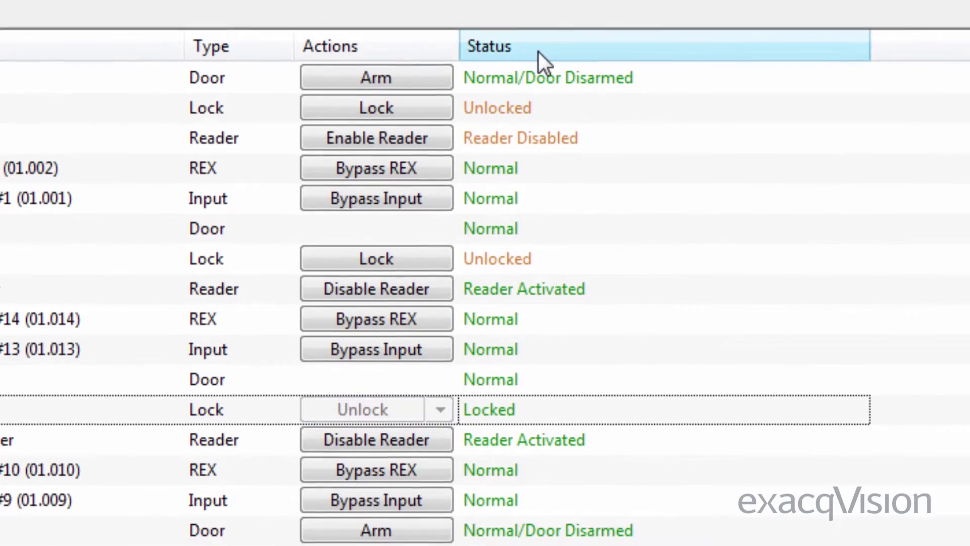
click(538, 44)
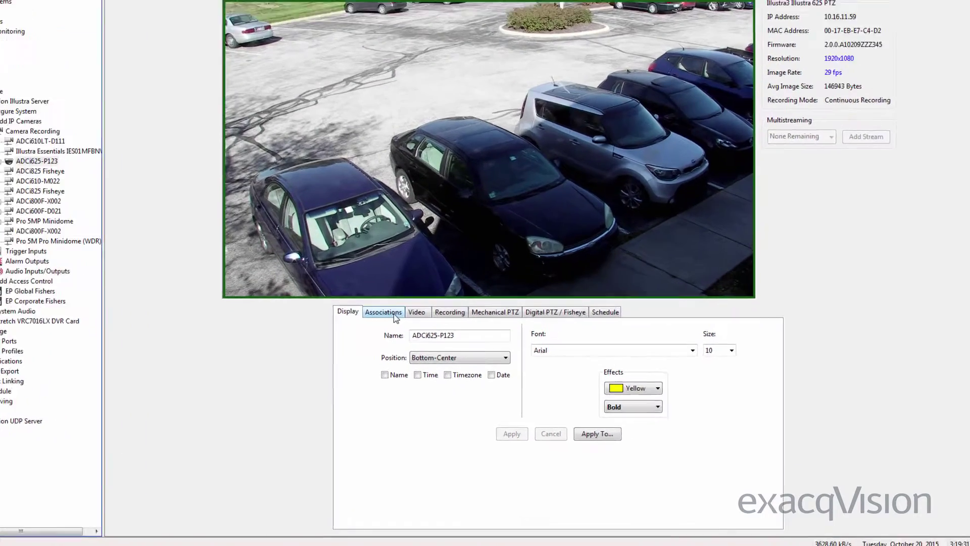
Add EP Global Fishers Steve's Door lock to camera ADCi625-P123's associations and apply
click(396, 328)
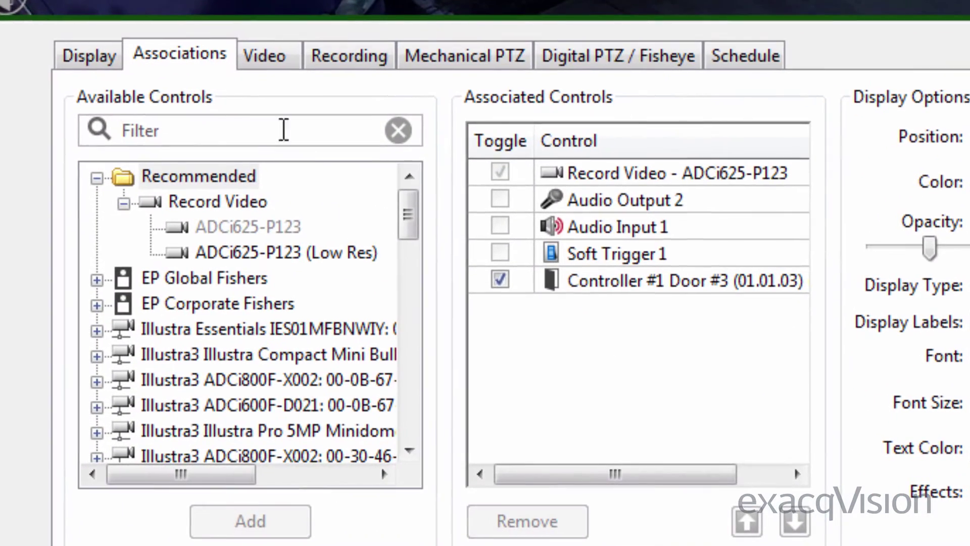
drag(412, 208, 409, 251)
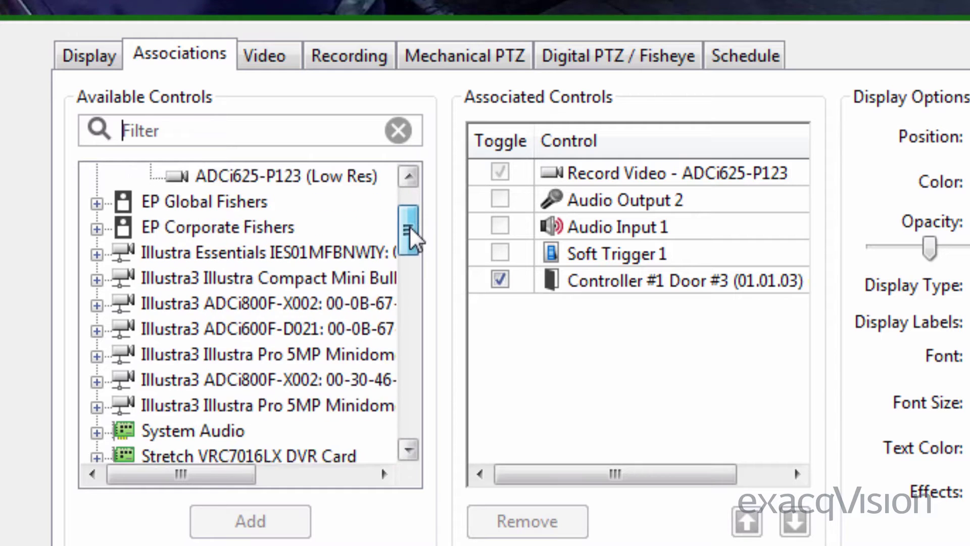
mouse_move(412, 325)
mouse_down()
mouse_move(424, 371)
mouse_move(408, 421)
mouse_move(406, 197)
mouse_up()
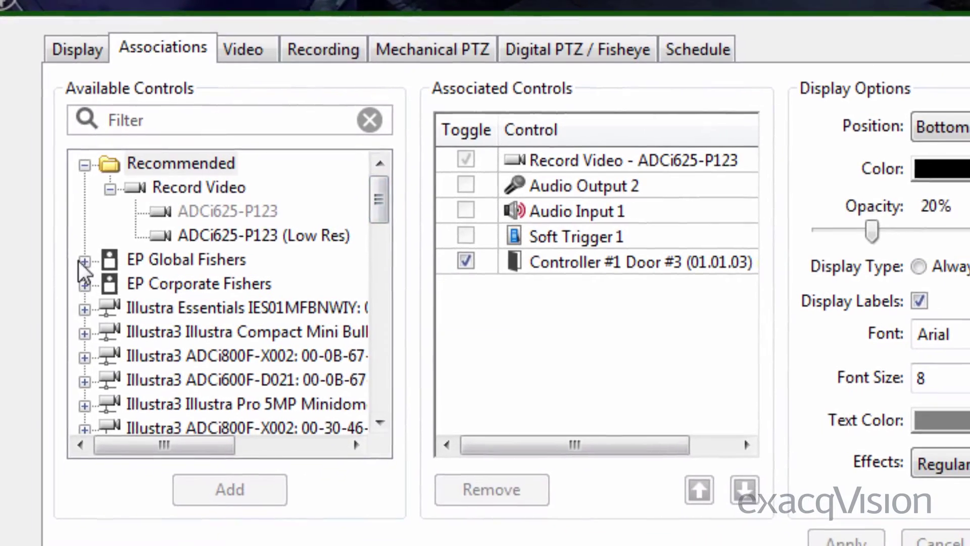
click(84, 259)
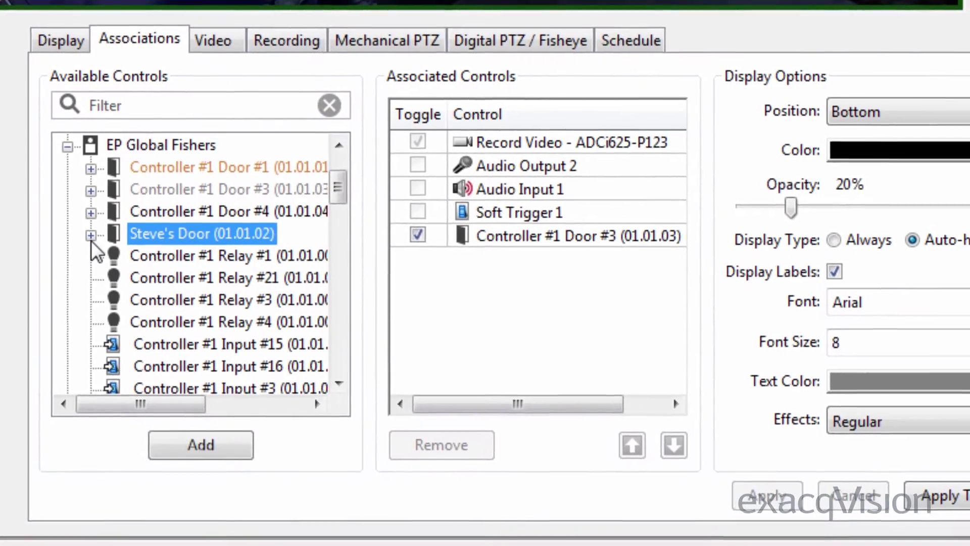
click(97, 242)
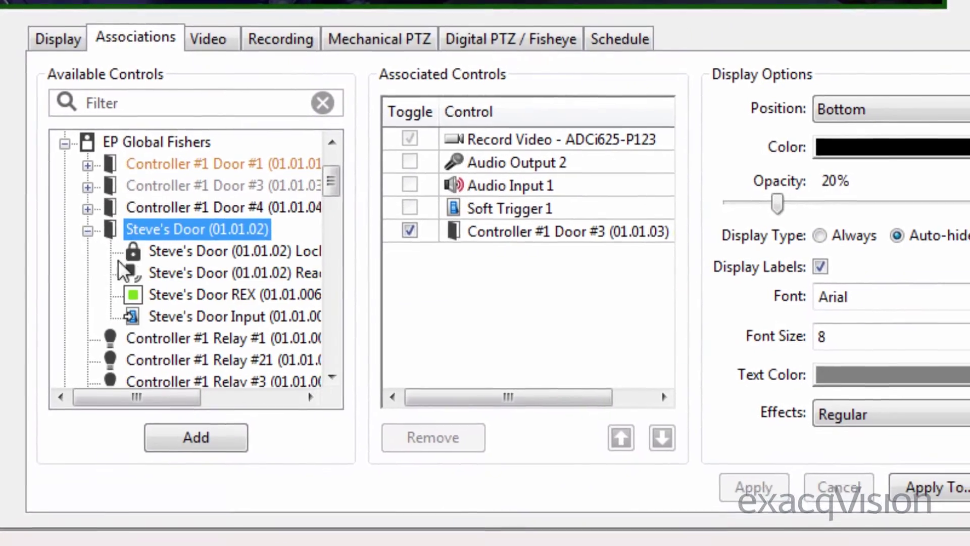
click(163, 246)
click(188, 419)
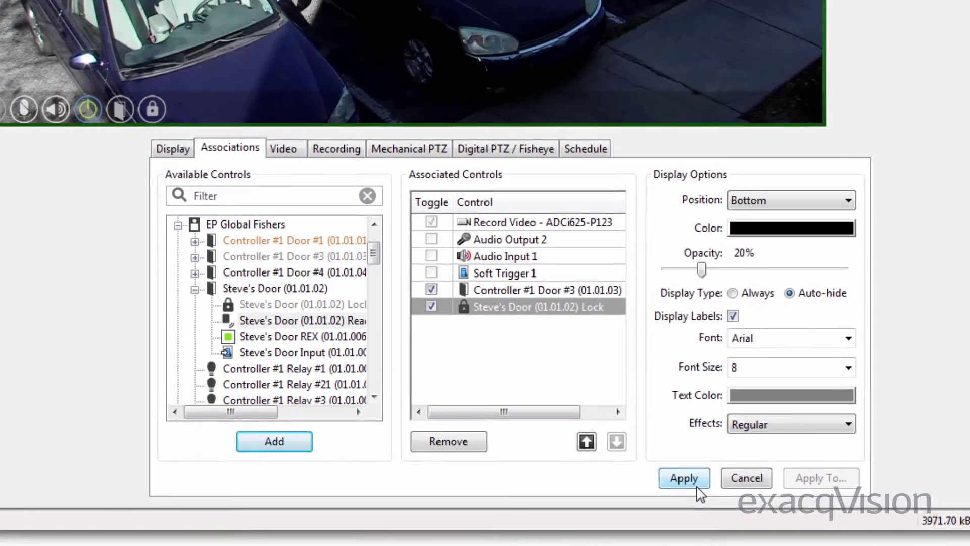
click(684, 478)
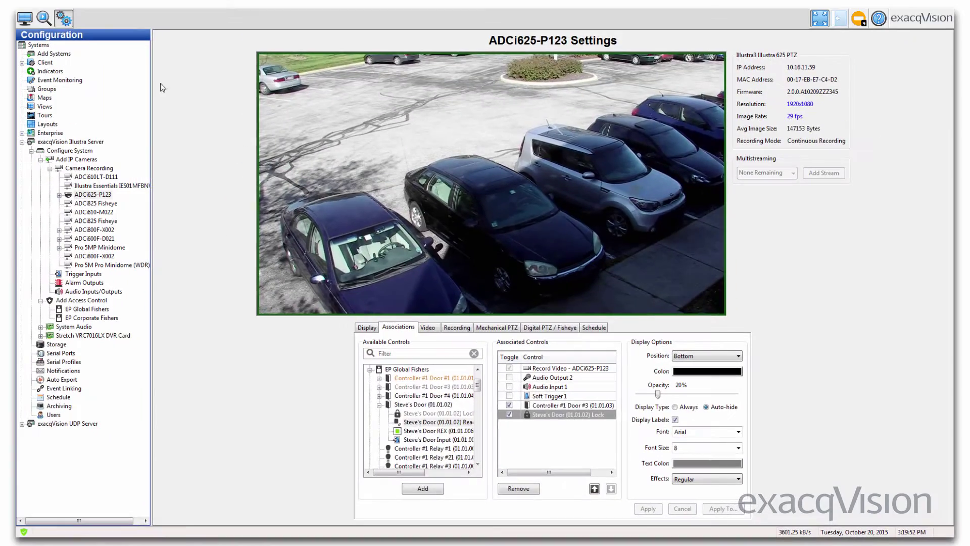
click(25, 18)
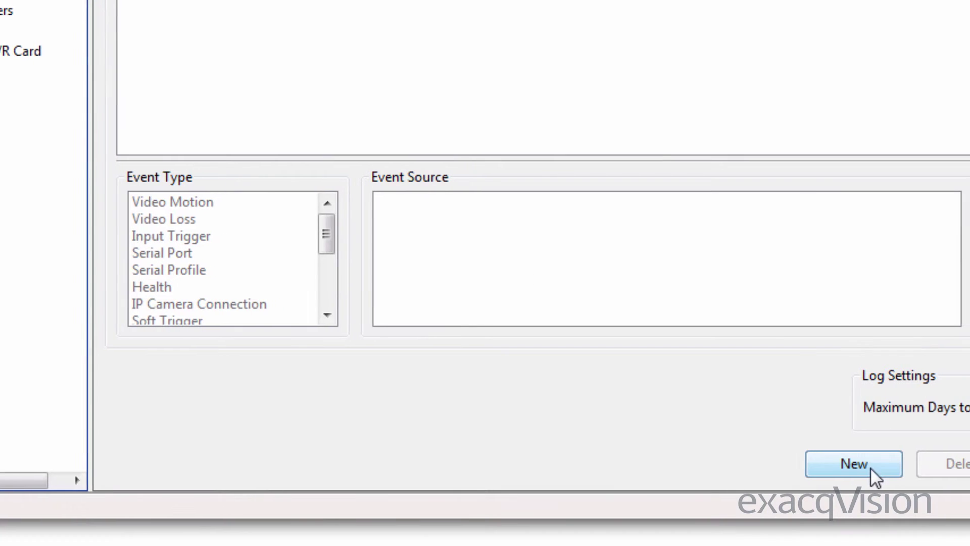
Create an event link: Access Control Alert on Steve's Door Input triggers ADCi825 Fisheye recording
click(481, 513)
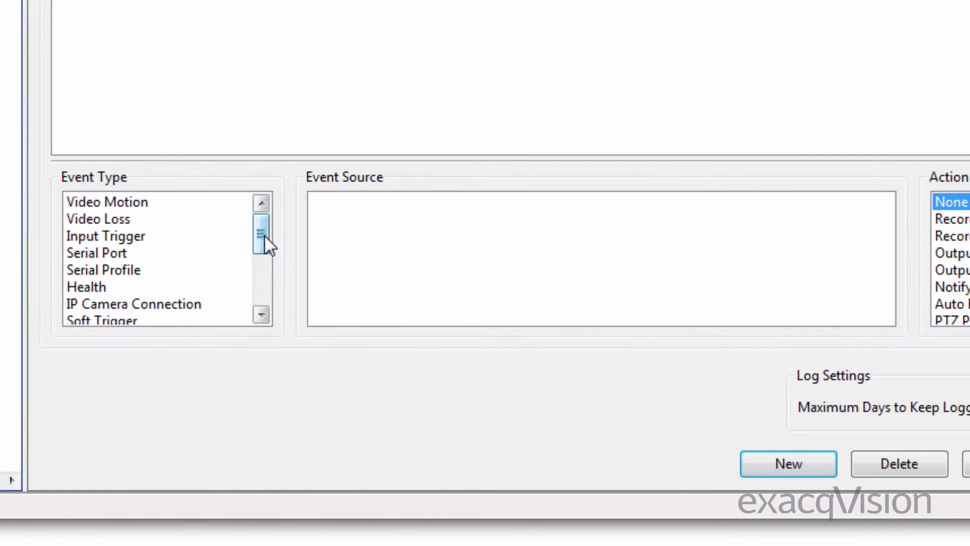
drag(265, 235, 238, 288)
click(140, 290)
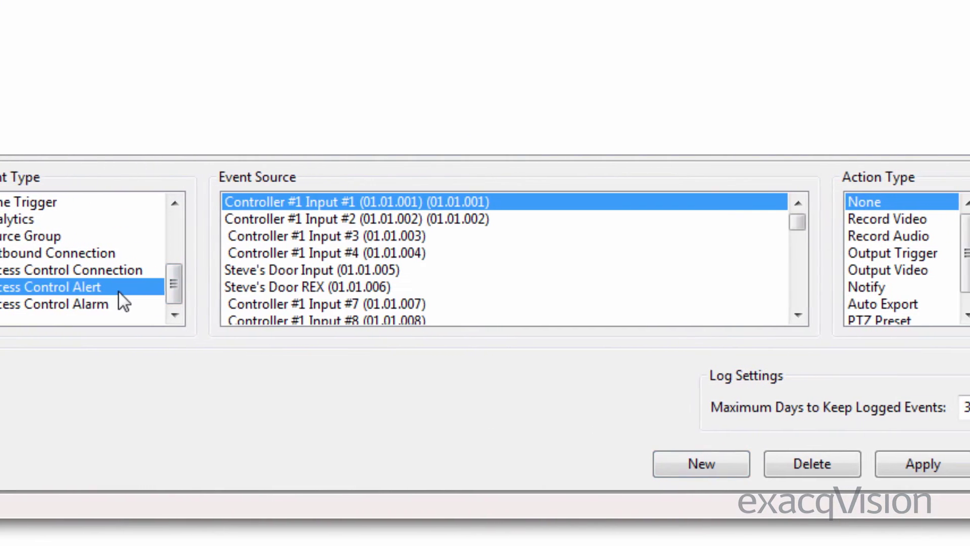
click(345, 272)
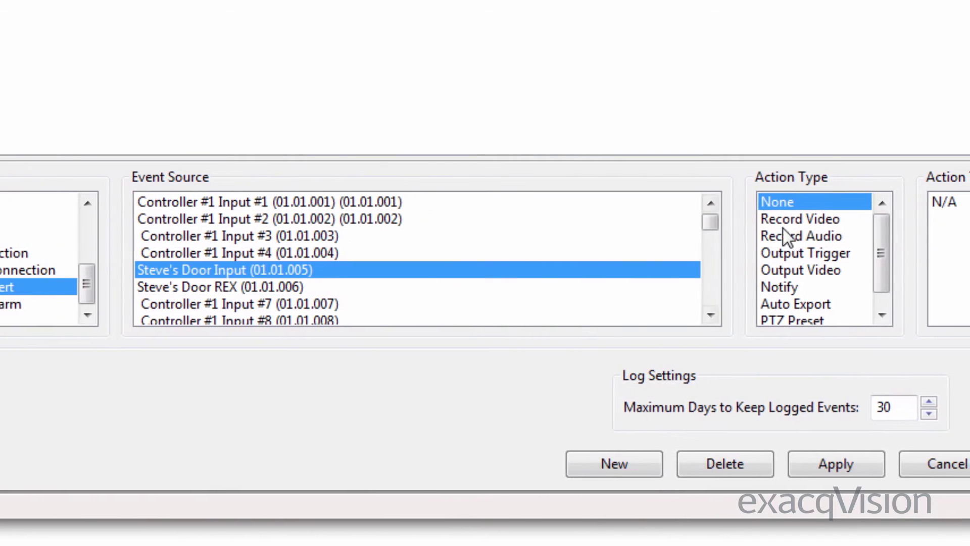
click(793, 220)
click(910, 269)
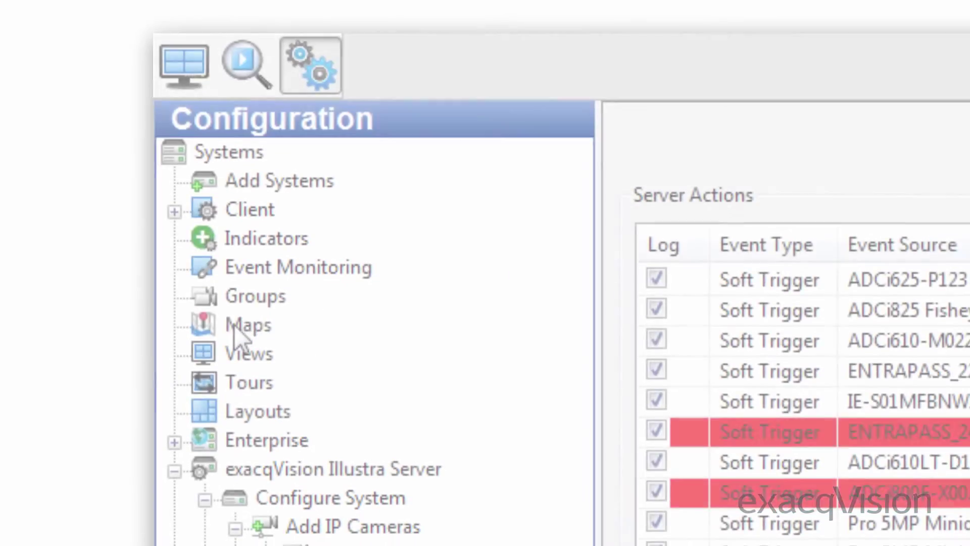
Show the Maps configuration with the Manchester map selected
click(234, 314)
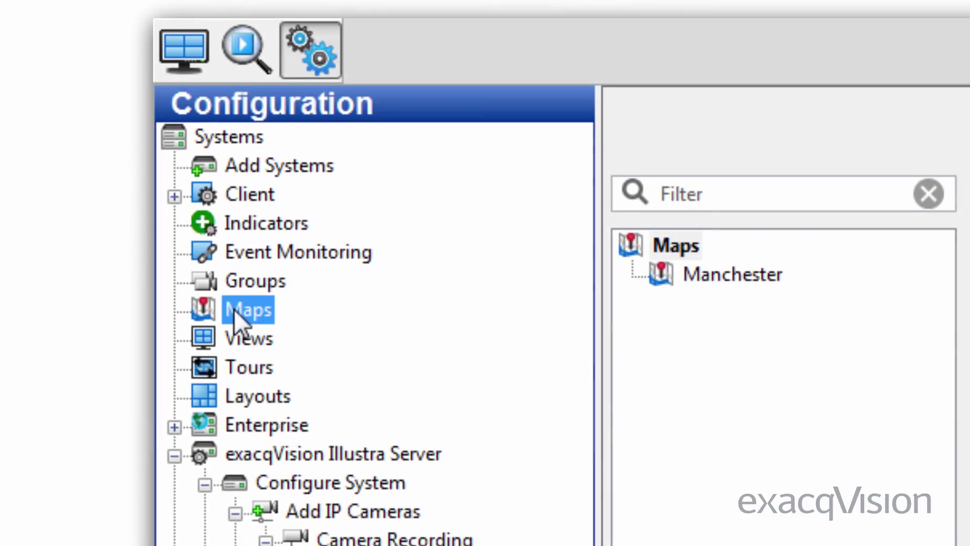
click(752, 246)
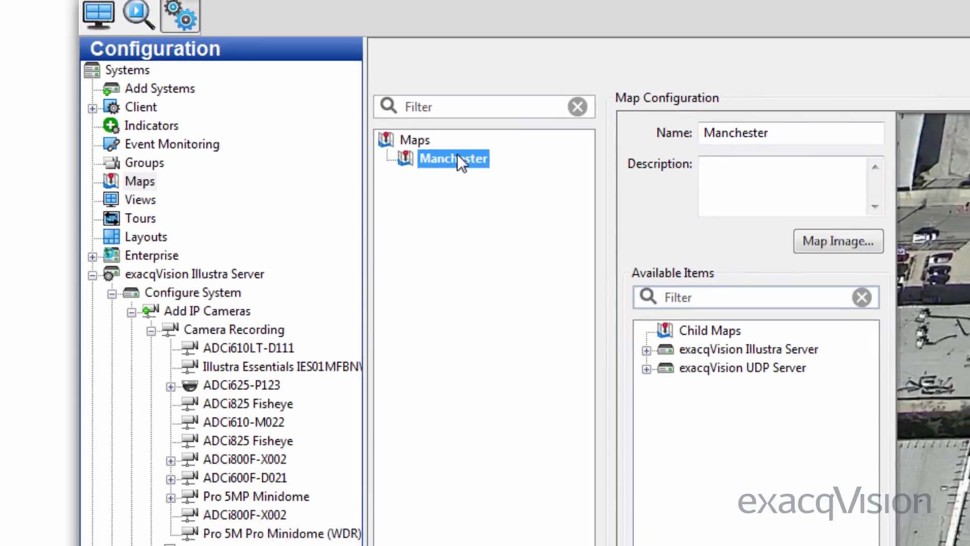